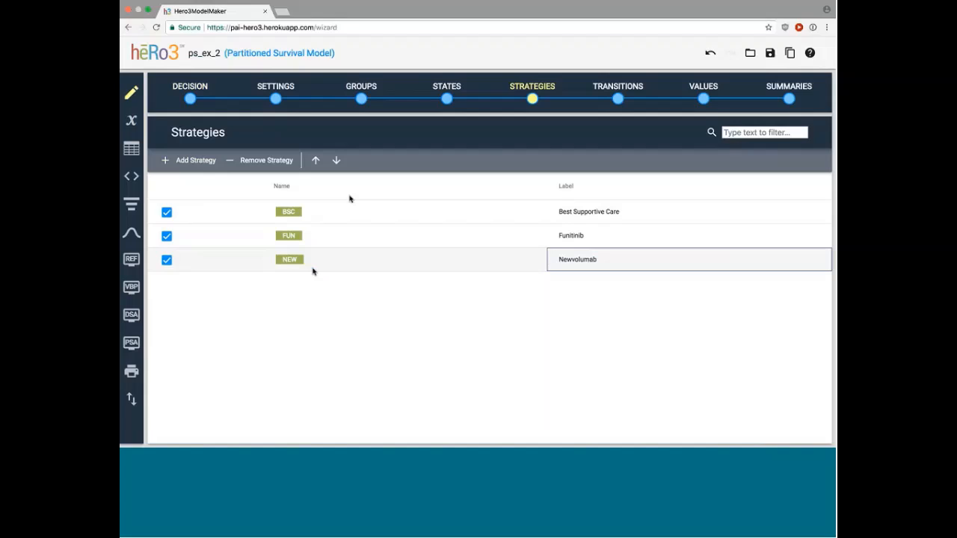
In the economic values, add a row to Medication Cost (med_cost) for strategy NEW in state PF.
left_click(695, 89)
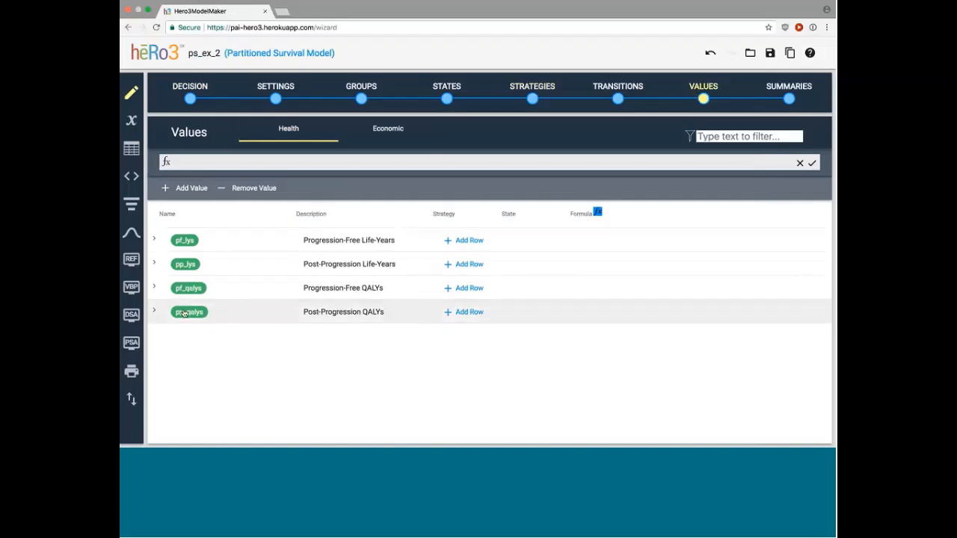
left_click(388, 129)
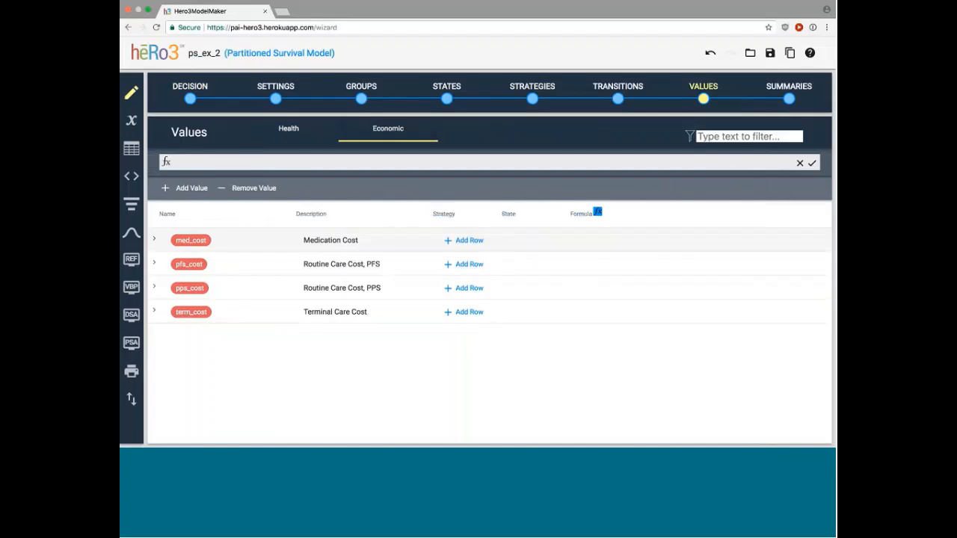
left_click(417, 249)
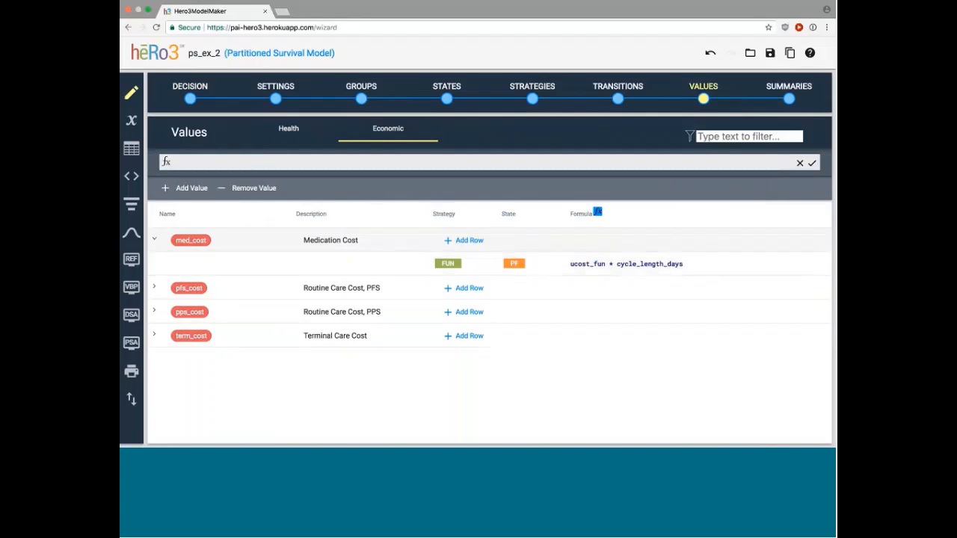
left_click(477, 237)
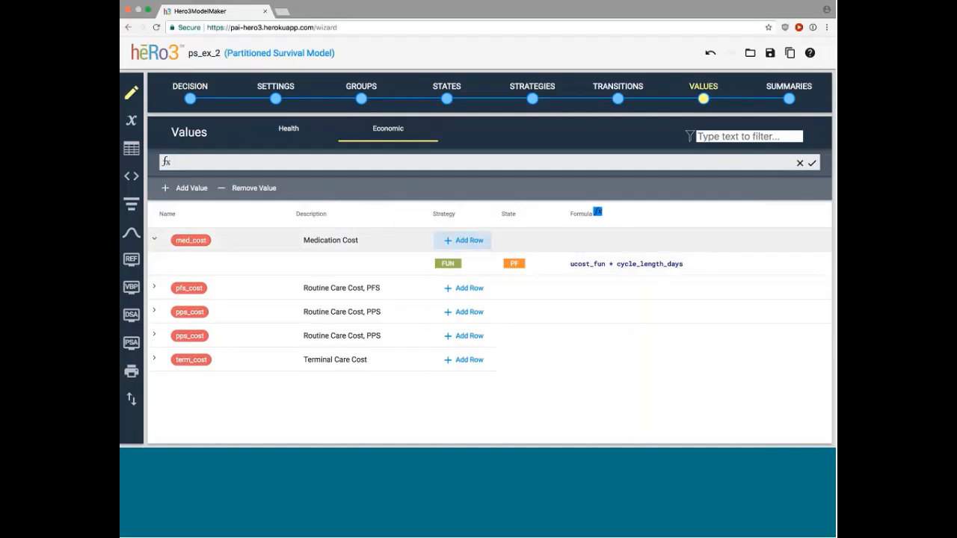
left_click(448, 287)
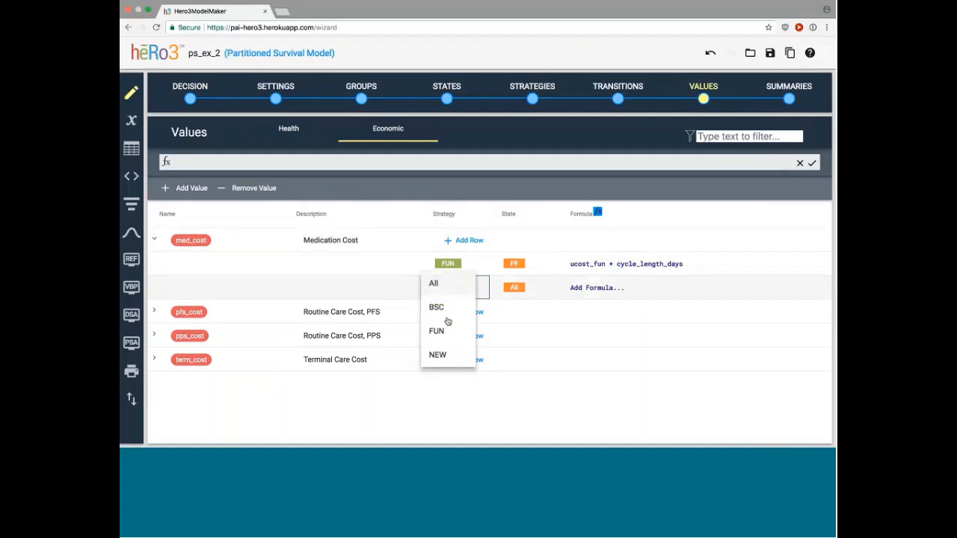
left_click(438, 354)
left_click(515, 289)
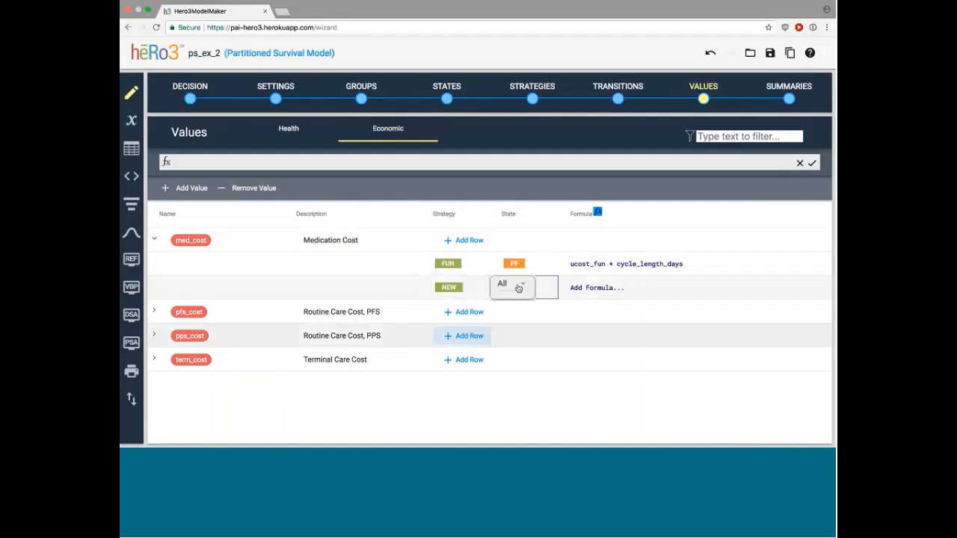
left_click(517, 289)
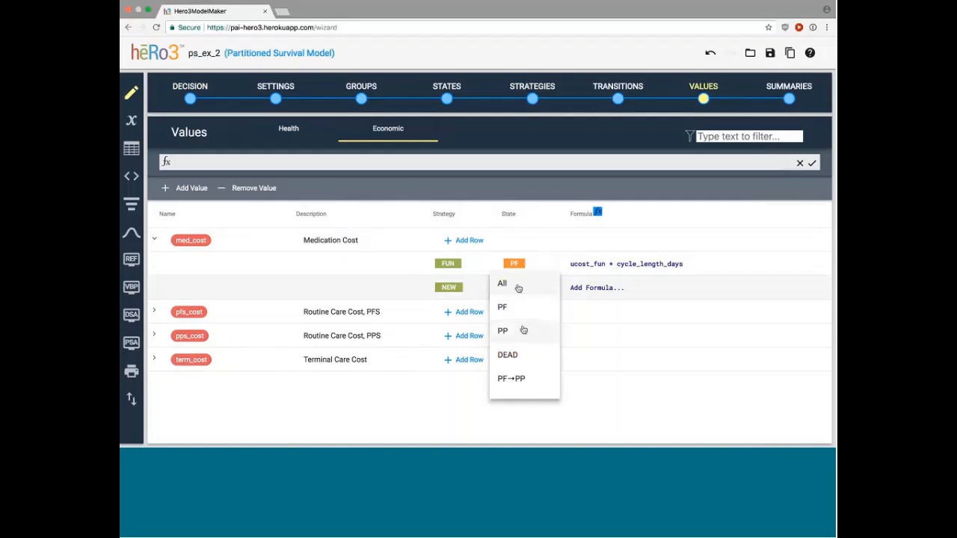
left_click(516, 307)
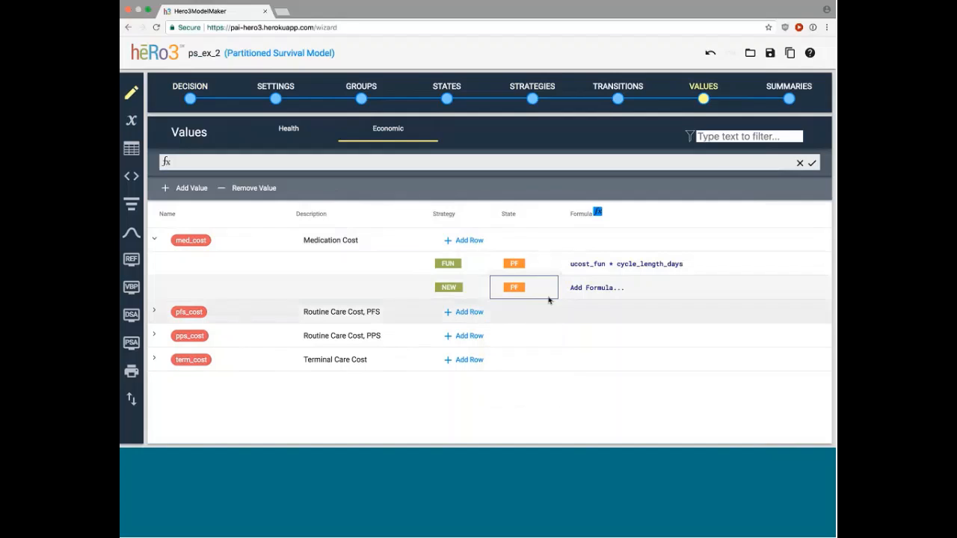
Set the formula of med_cost's NEW strategy row to 5000.
left_click(610, 289)
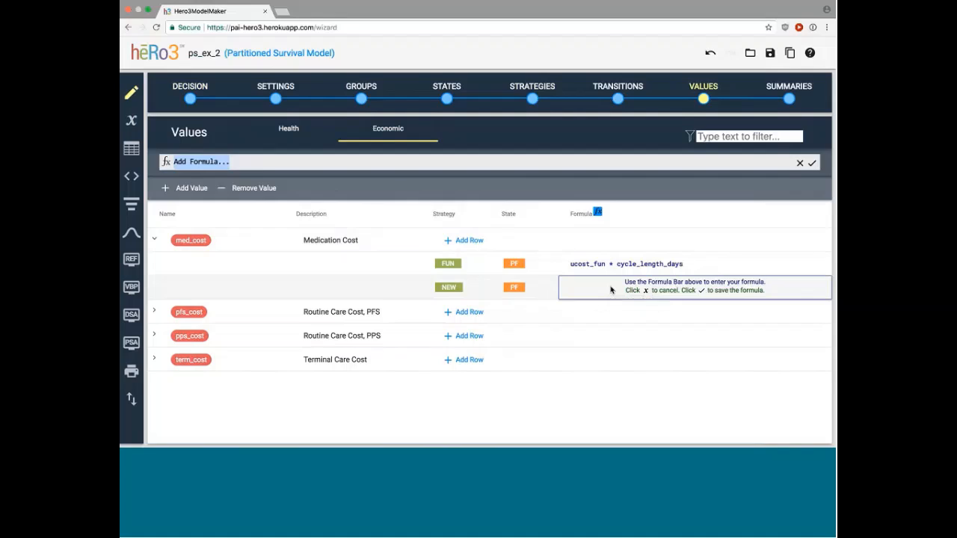
type("10000")
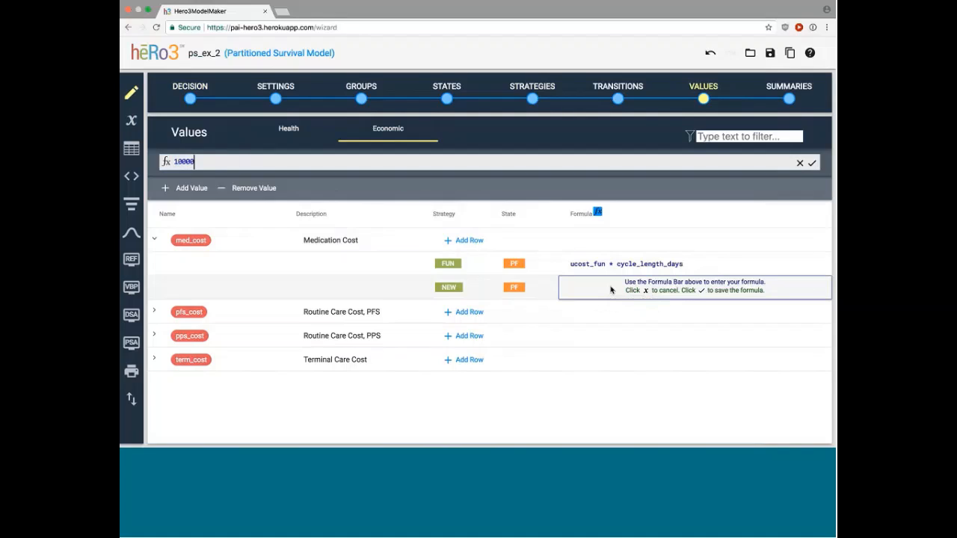
key("BackSpace")
key("BackSpace")
key("BackSpace")
key("BackSpace")
key("BackSpace")
type("5000")
key("Return")
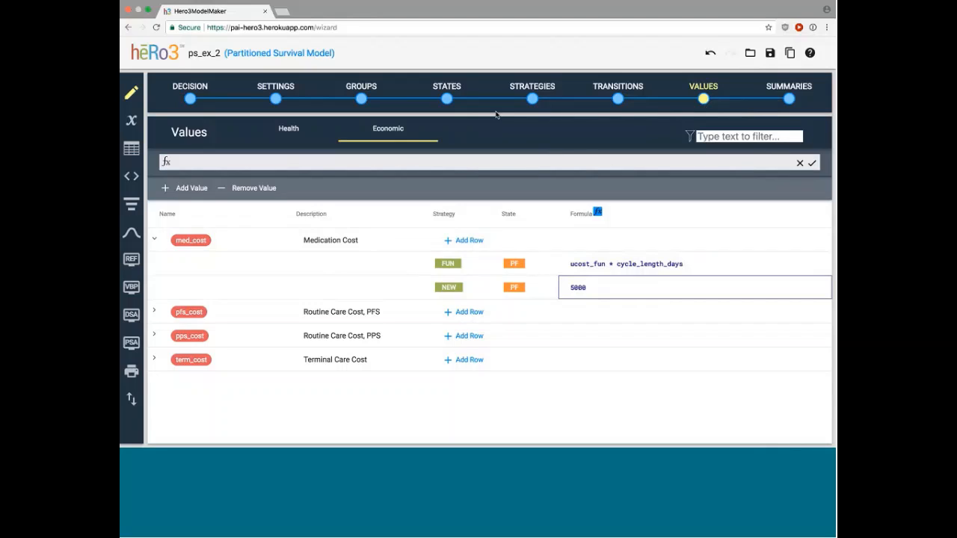
Add a survival distribution to the model's variables and name it pfs_fun.
left_click(132, 124)
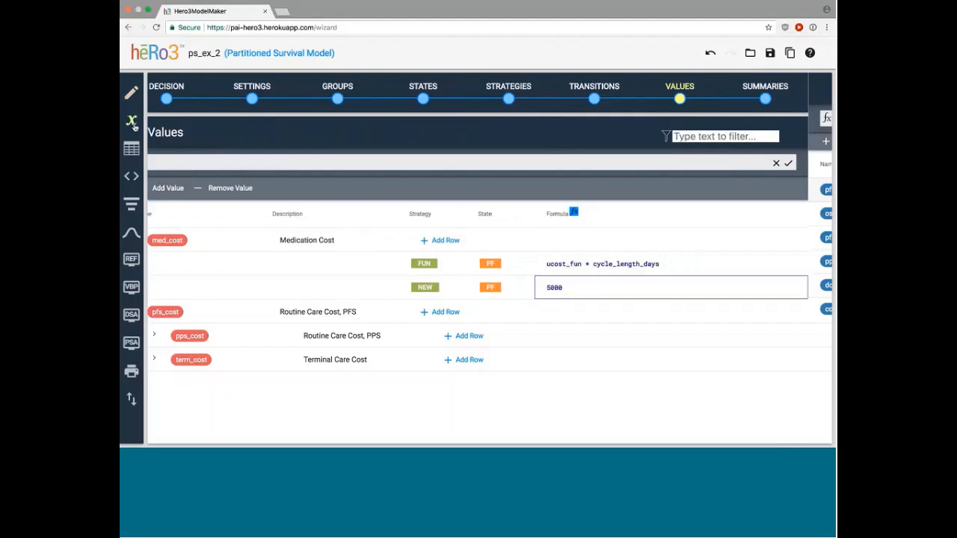
scroll(177, 219, "down", 5)
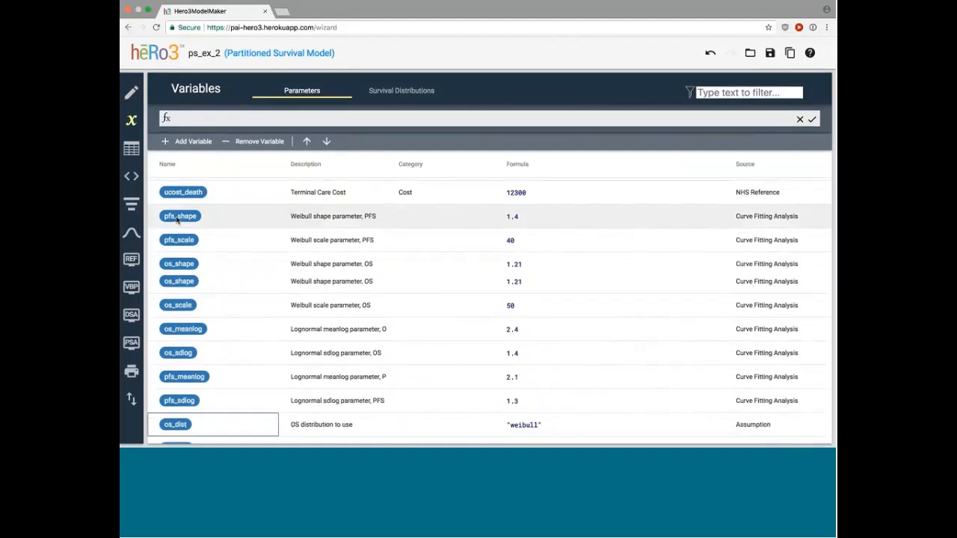
scroll(177, 219, "up", 3)
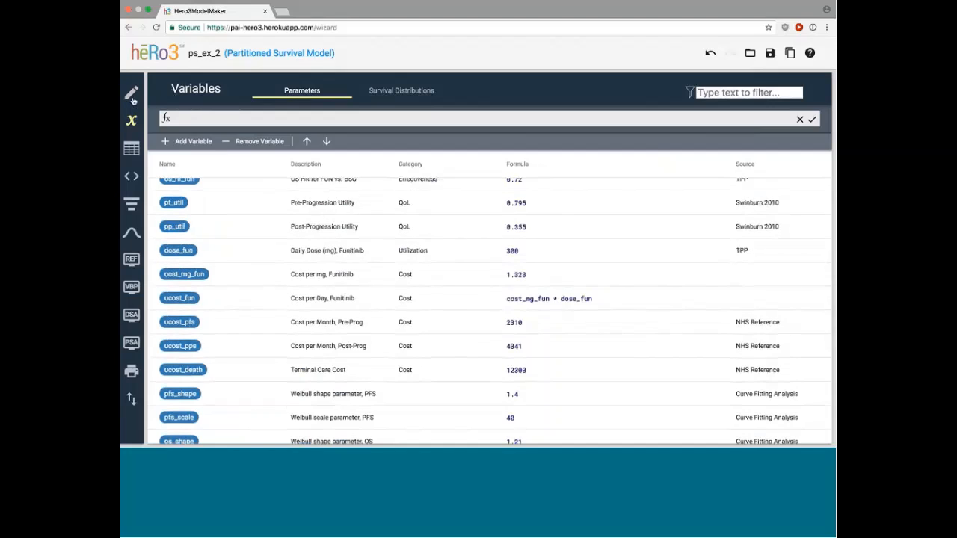
scroll(214, 171, "down", 1)
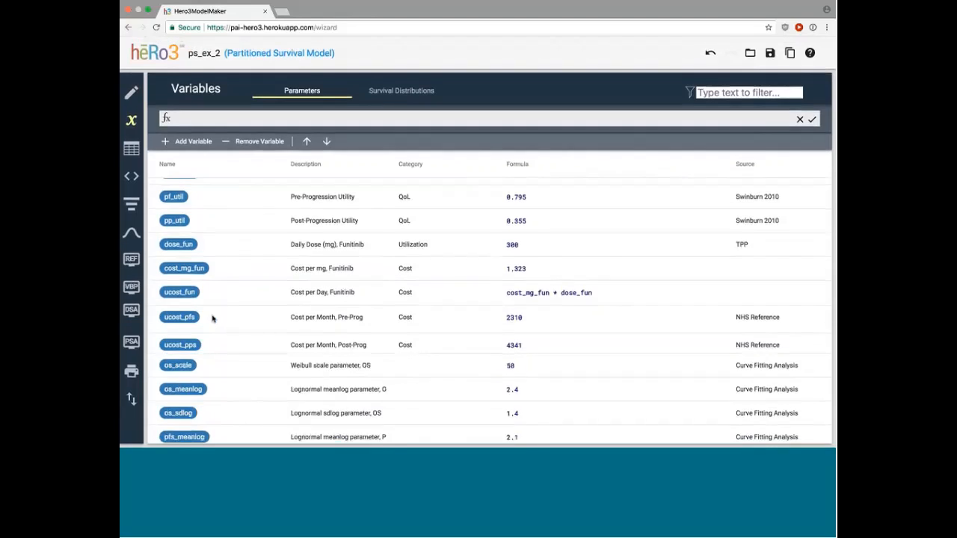
scroll(213, 319, "down", 5)
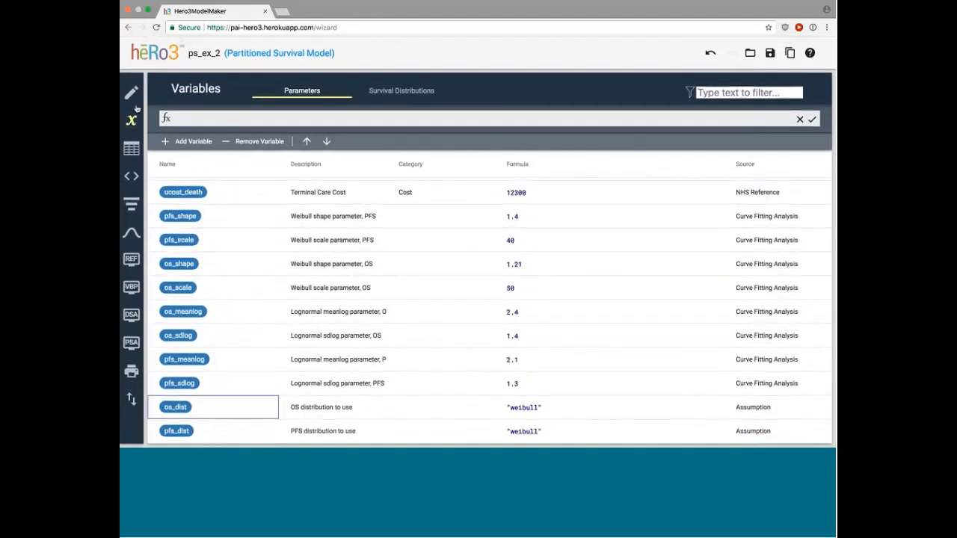
left_click(401, 90)
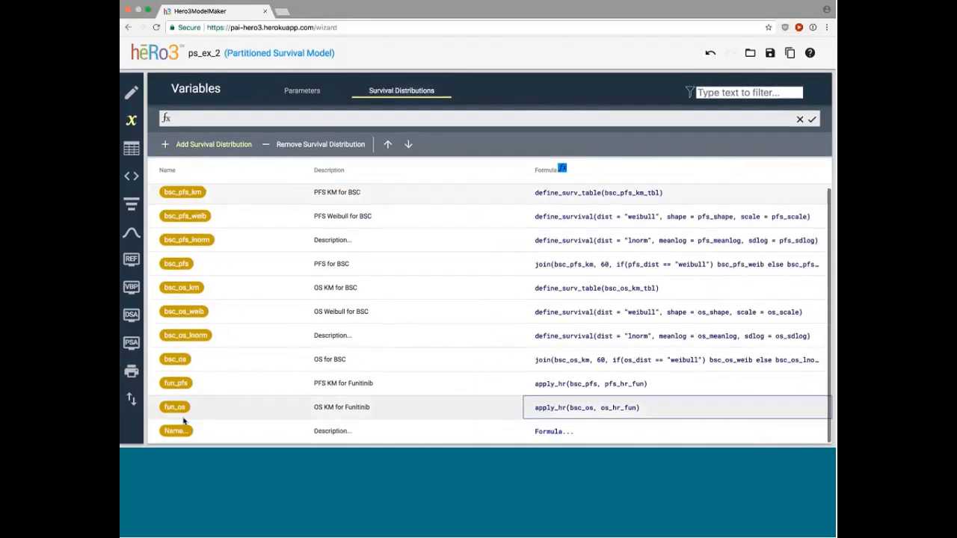
double_click(180, 429)
type("ofs")
key("BackSpace")
key("BackSpace")
key("BackSpace")
type("pfs_fun")
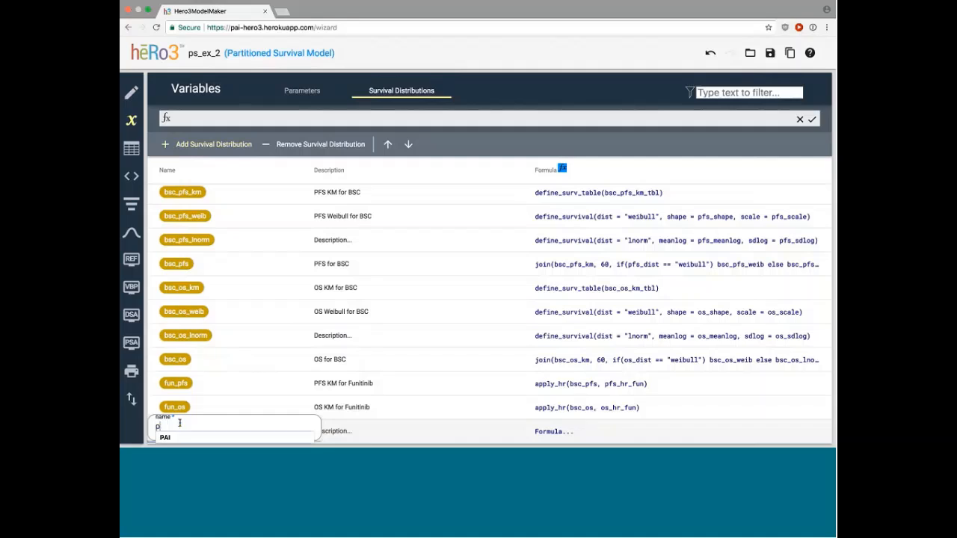
key("Tab")
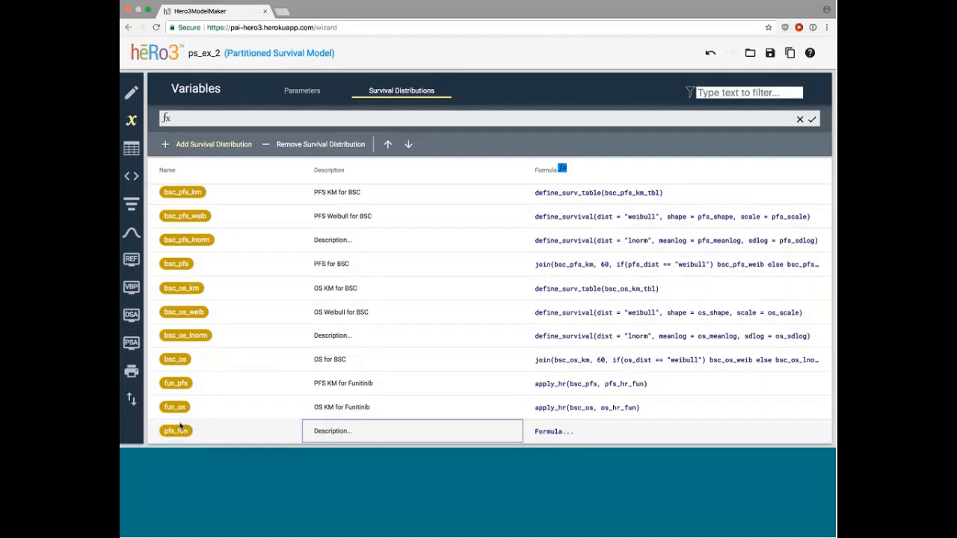
Rename the survival distribution pfs_fun as pfs_new.
key("Tab")
key("Return")
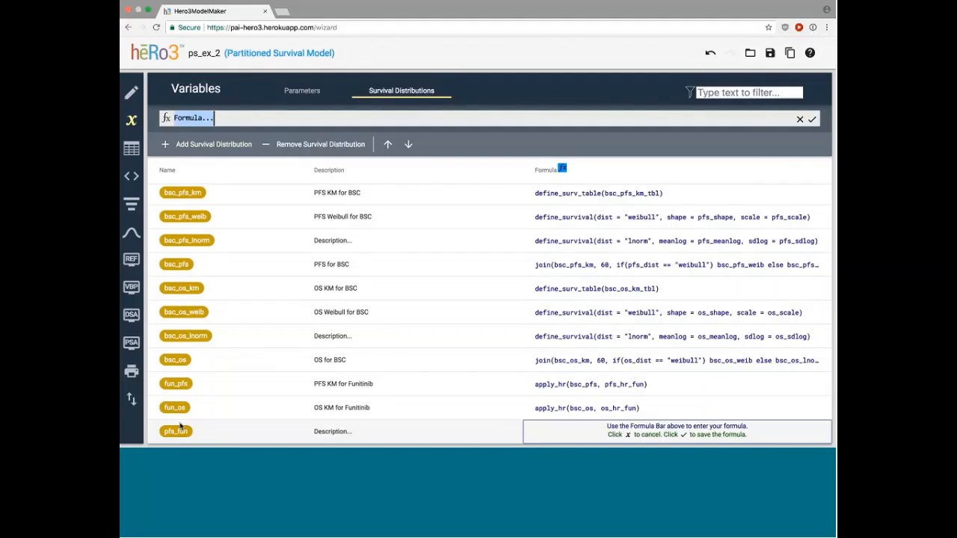
left_click(183, 414)
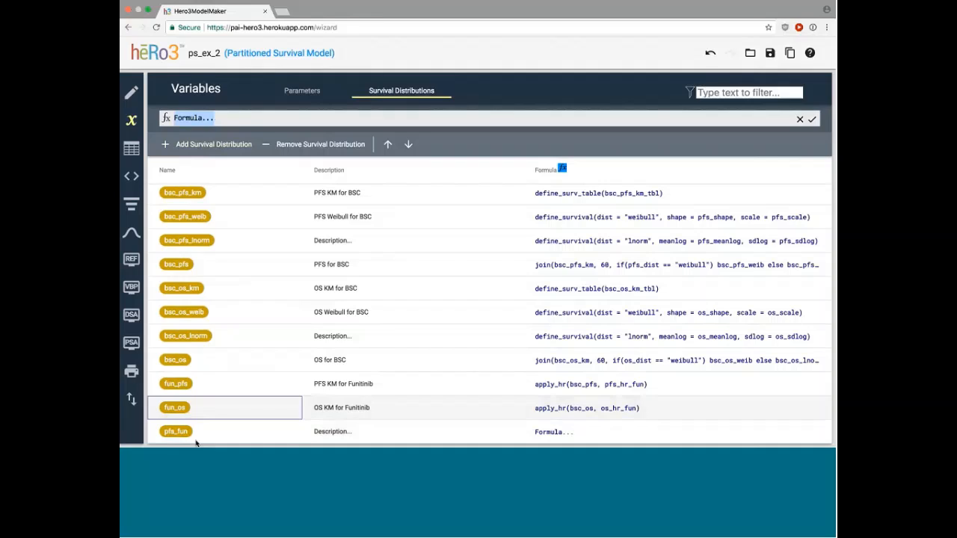
left_click(207, 438)
key("Tab")
left_click(194, 435)
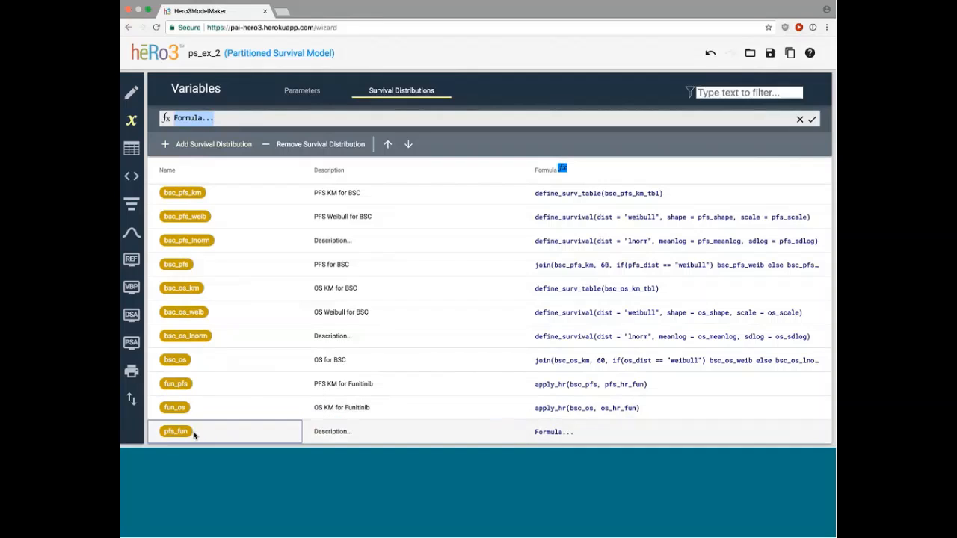
key("Escape")
left_click(193, 433)
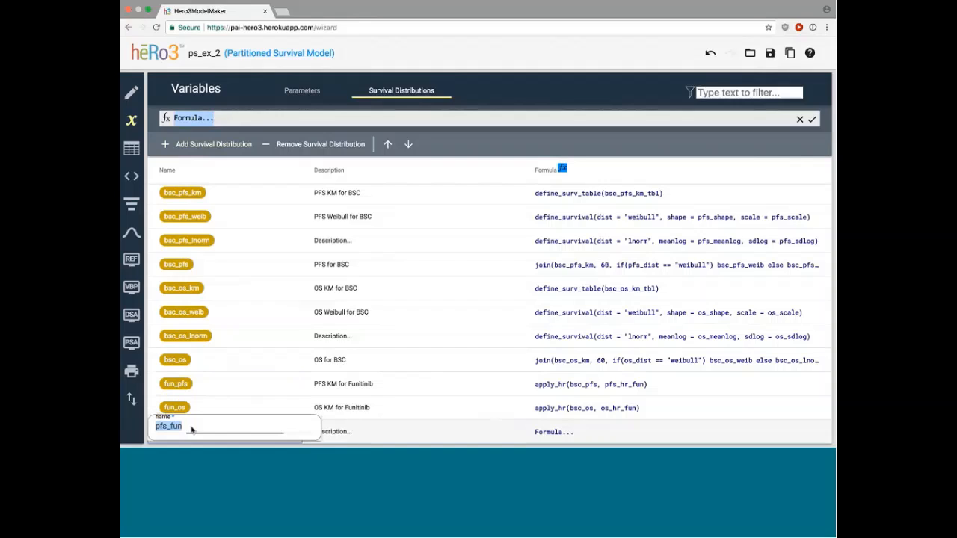
key("BackSpace")
key("BackSpace")
key("BackSpace")
type("bne")
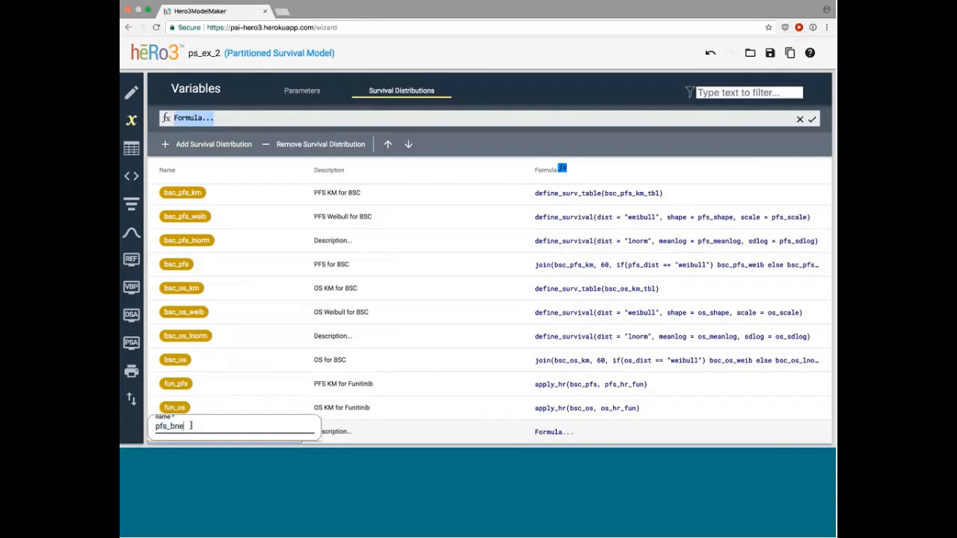
type("w")
key("Return")
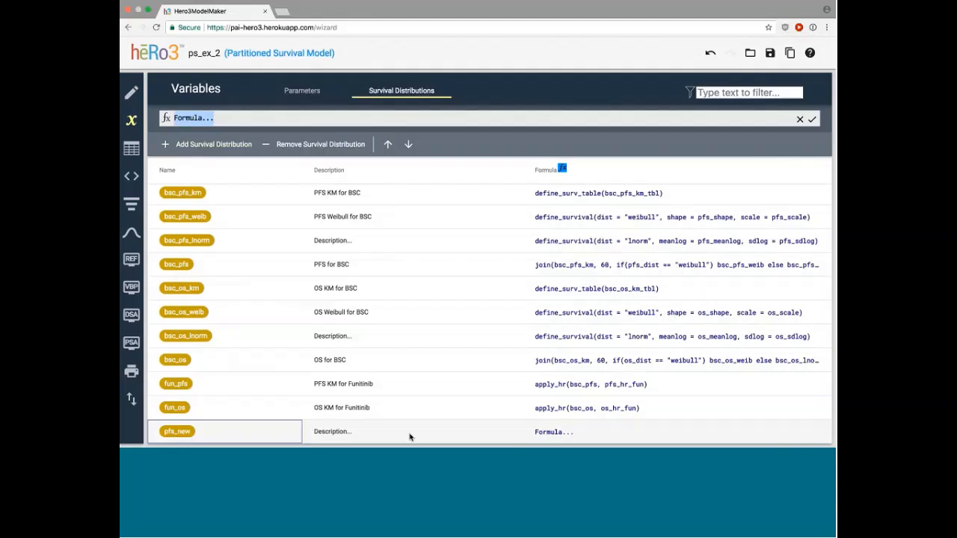
Begin the formula of pfs_new with the define_survival_cure function and the argument dist = "weibull".
left_click(548, 434)
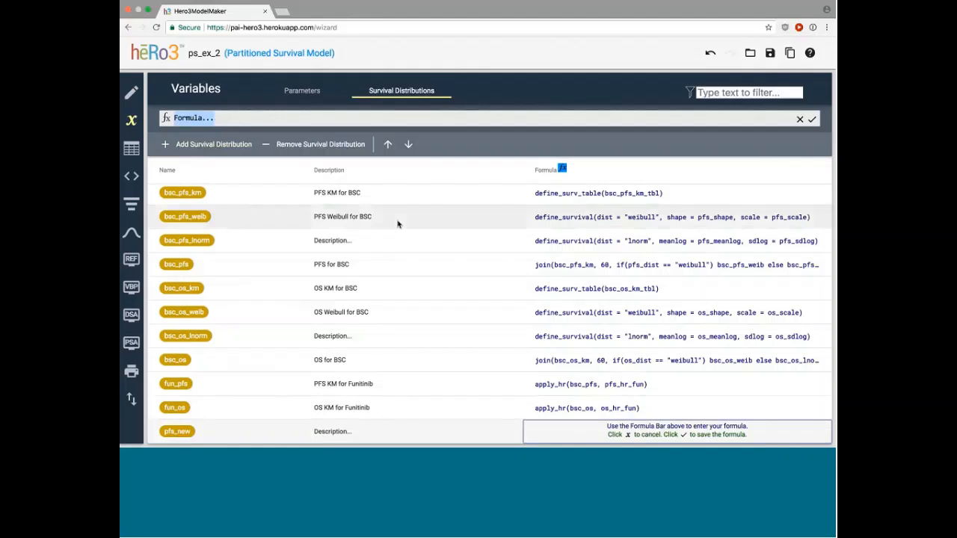
type("d")
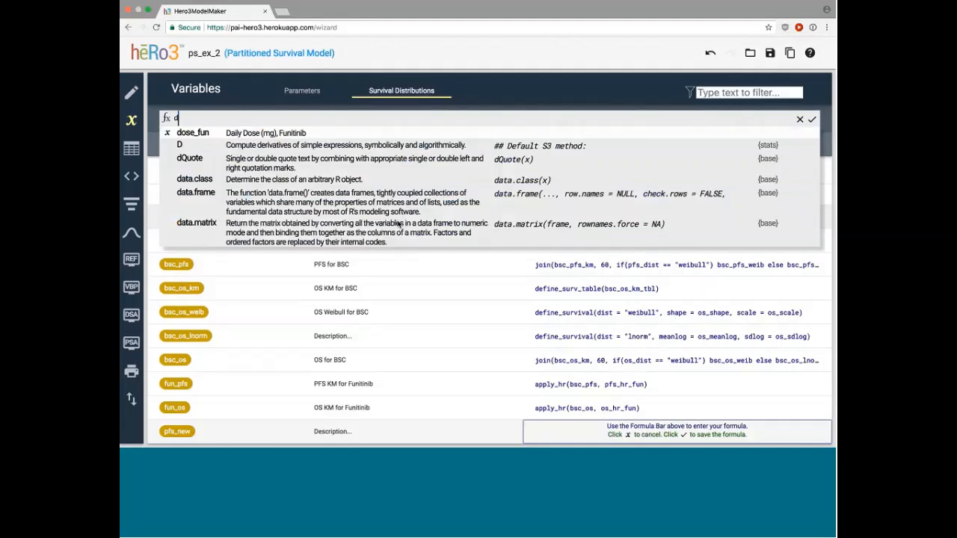
type("efine_cu")
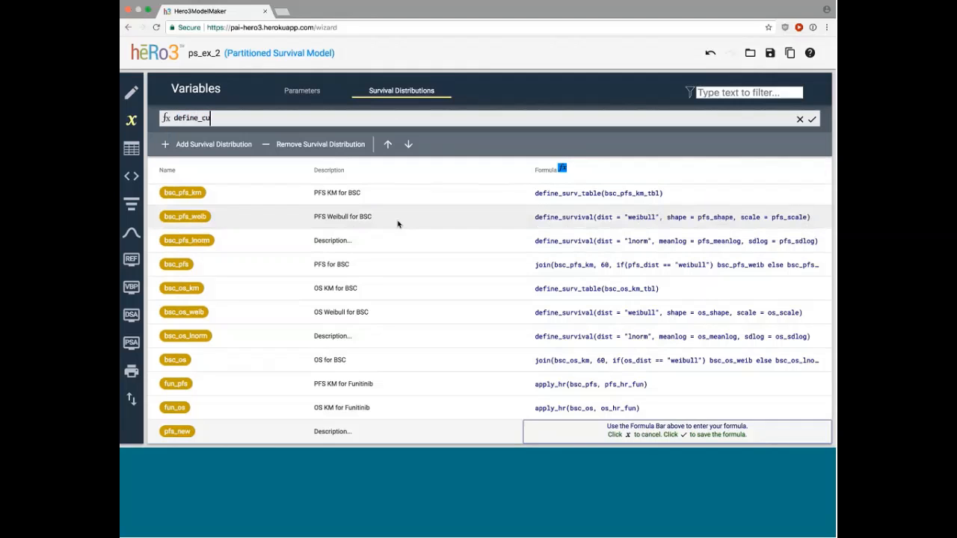
key("BackSpace")
key("BackSpace")
type("survival_")
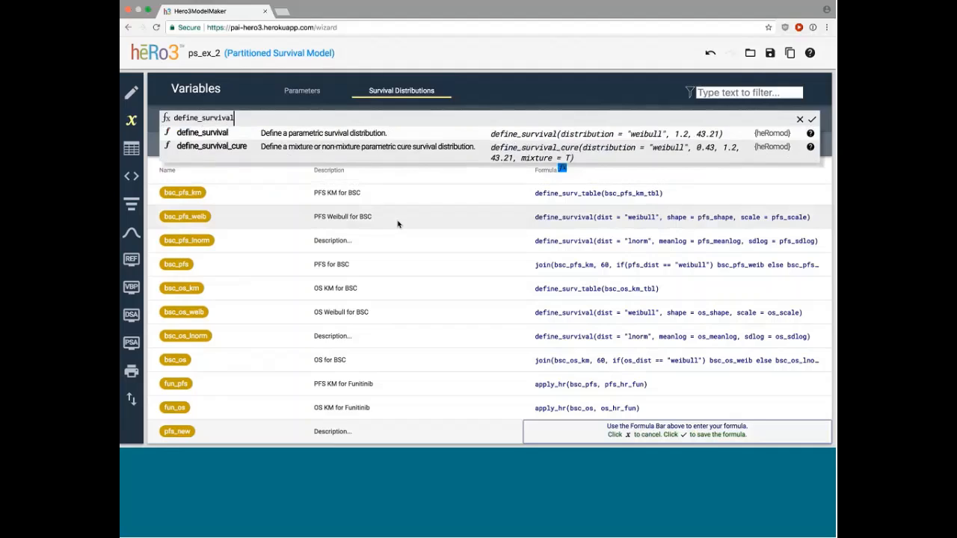
type("cure")
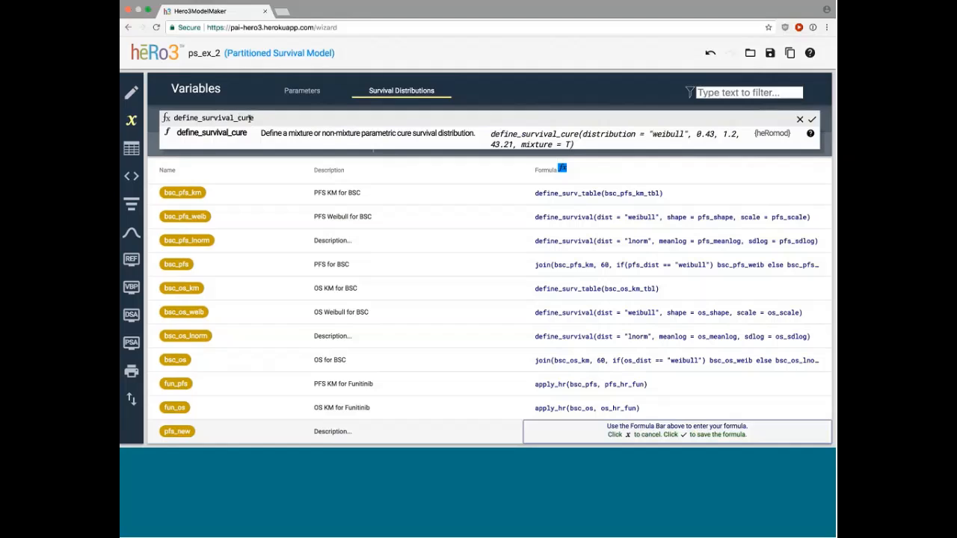
type("(d")
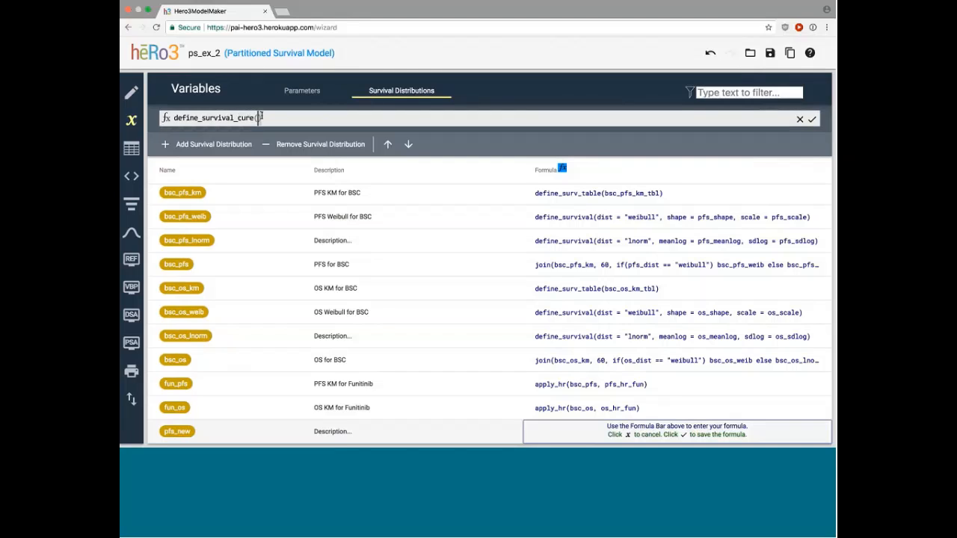
type("ist = \"")
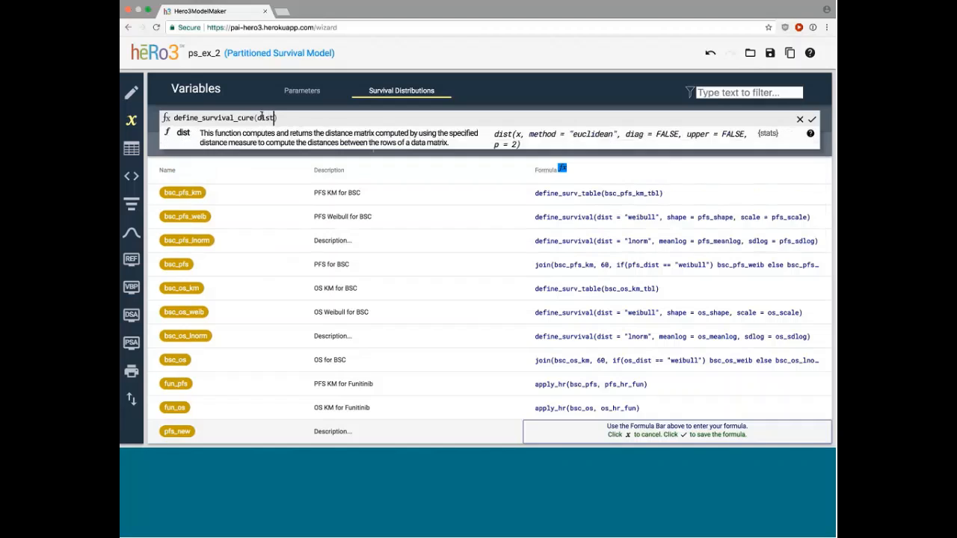
type("weibull")
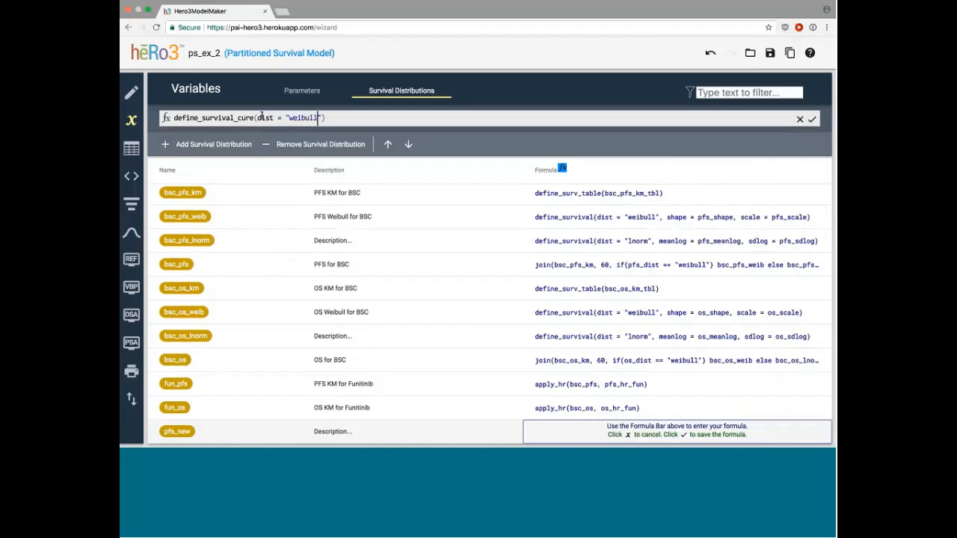
Complete the pfs_new formula with theta = 0.35, shape = 1.3 and scale = 30, and save it.
key("Right")
type(", theta = 0.")
type("35, shape = 1.3.")
key("BackSpace")
type(", scale =")
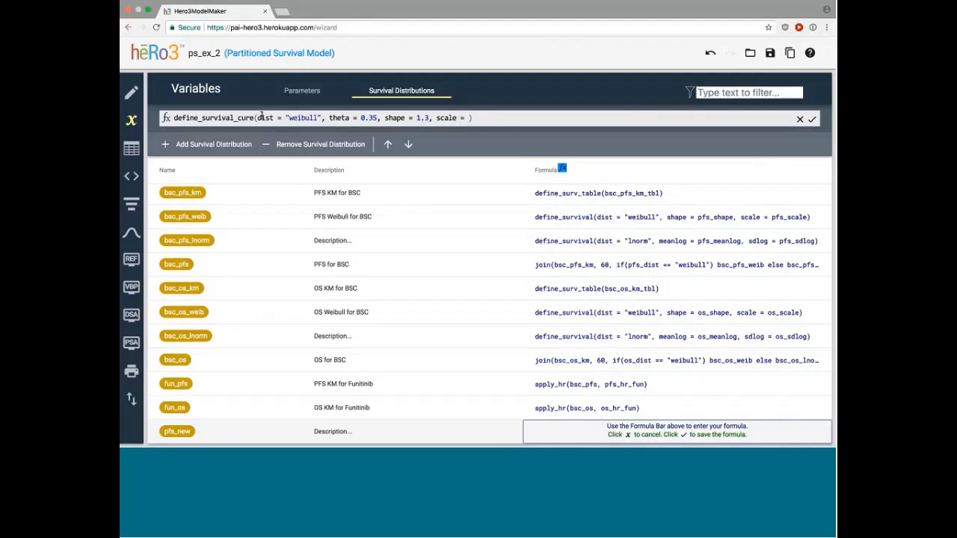
type(" 30")
key("Return")
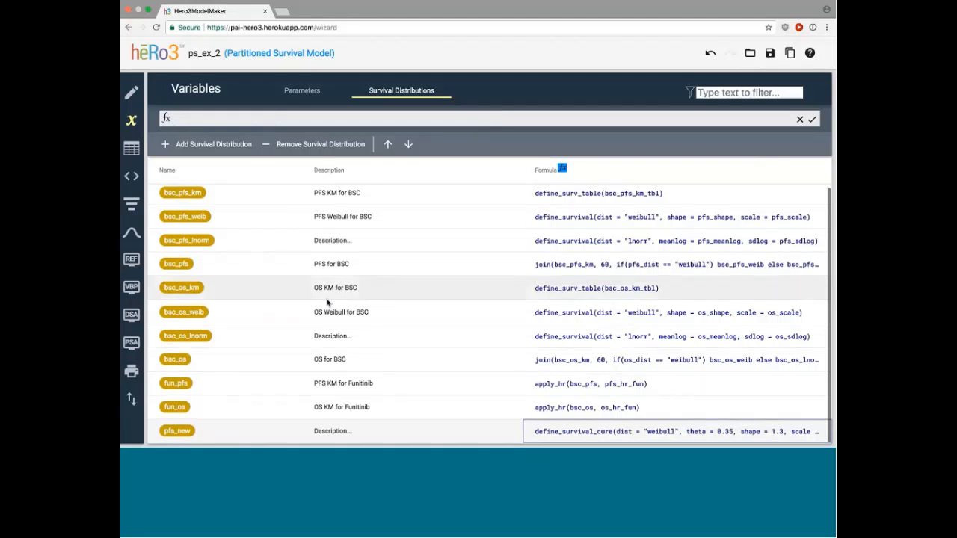
Add another survival distribution to the model's variables and name it os_new.
left_click(197, 145)
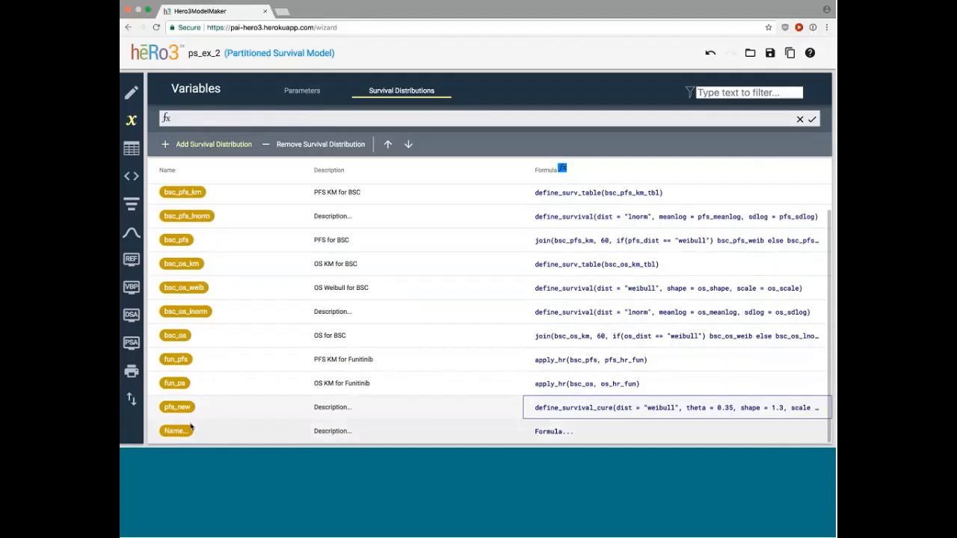
double_click(190, 428)
type("os_new")
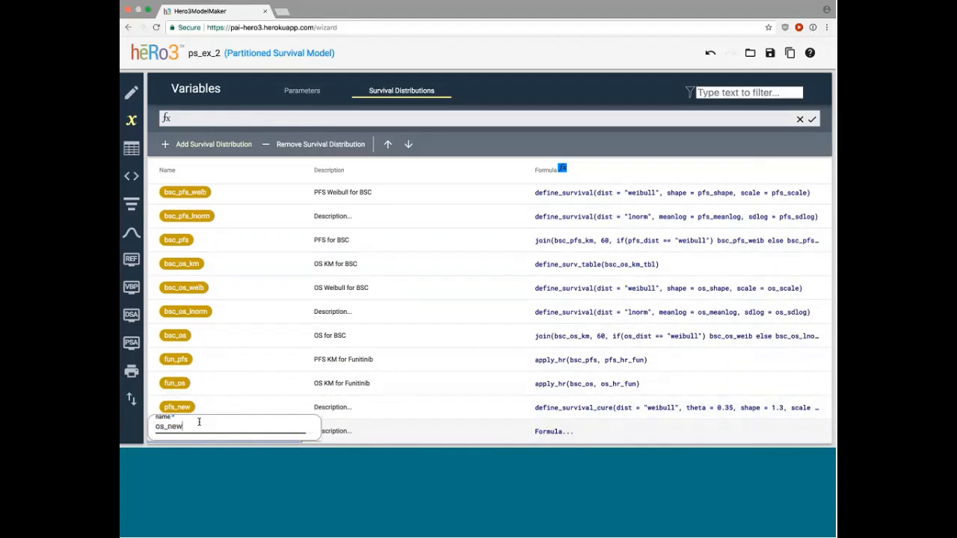
key("Return")
Begin the formula of os_new with the define_survival_cure function and the argument dist="weibull".
left_click(585, 430)
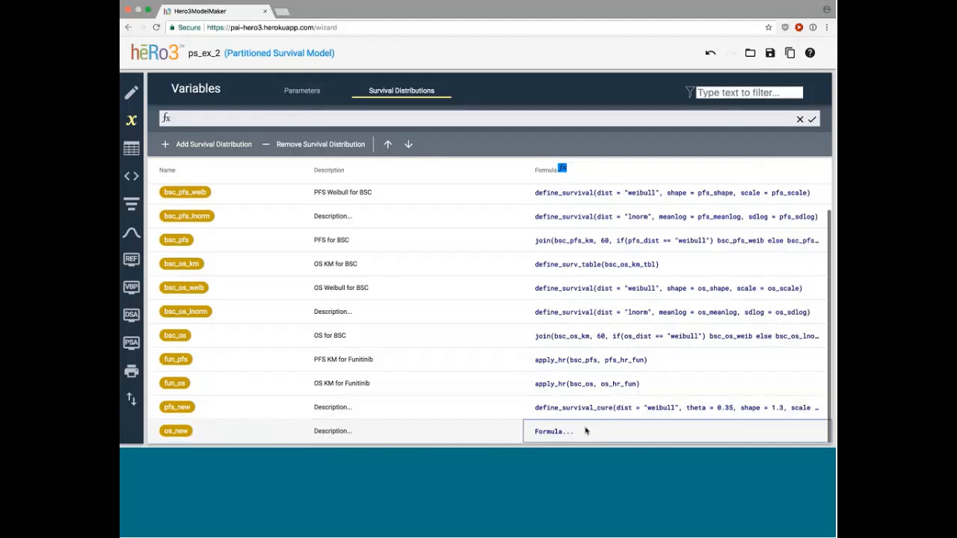
type("def")
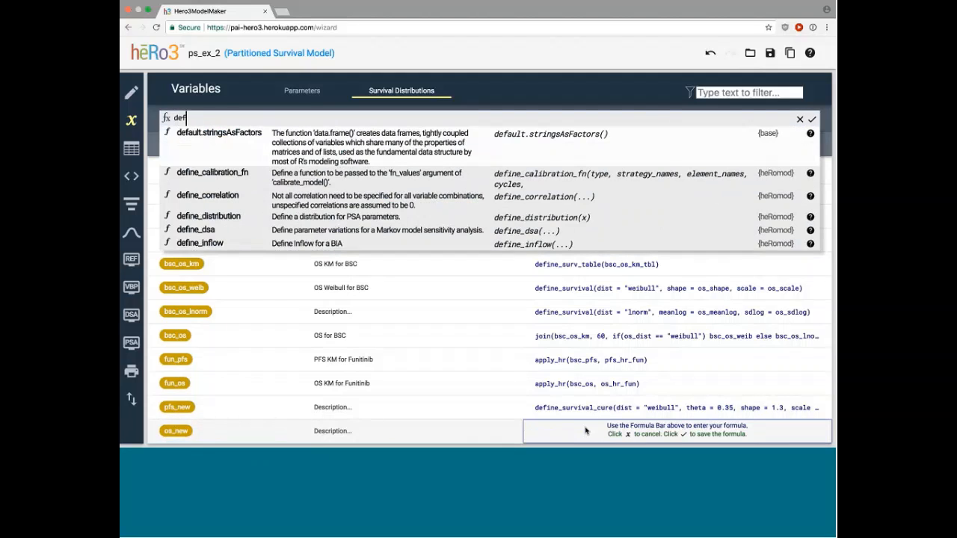
type("ine_survival_cure")
key("Return")
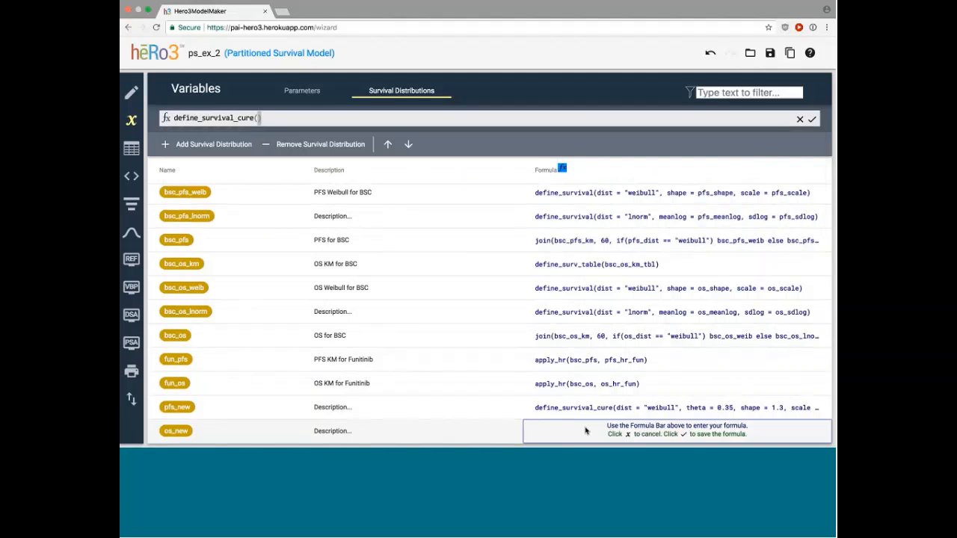
type("dist=")
type("\"wei")
type("bull\", ")
Complete the os_new formula with theta = 0.4, shape = 1.2 and scale = 50, and save it.
type("theta")
type(" = ")
type("0.4")
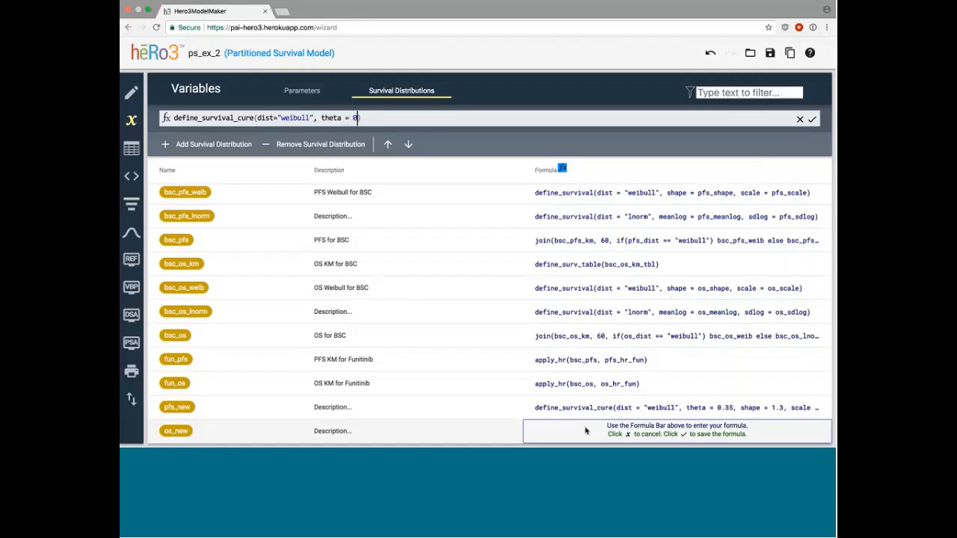
type(", shape = ")
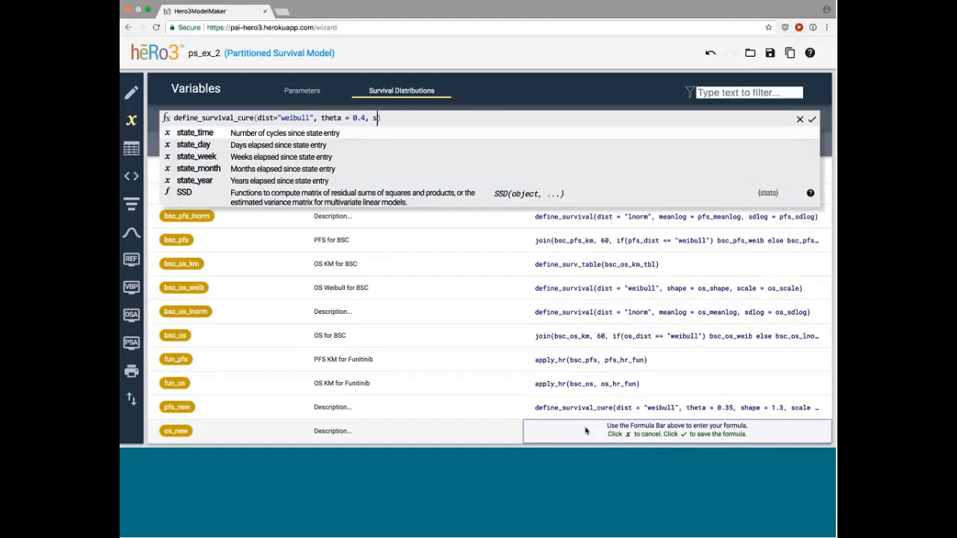
type("1")
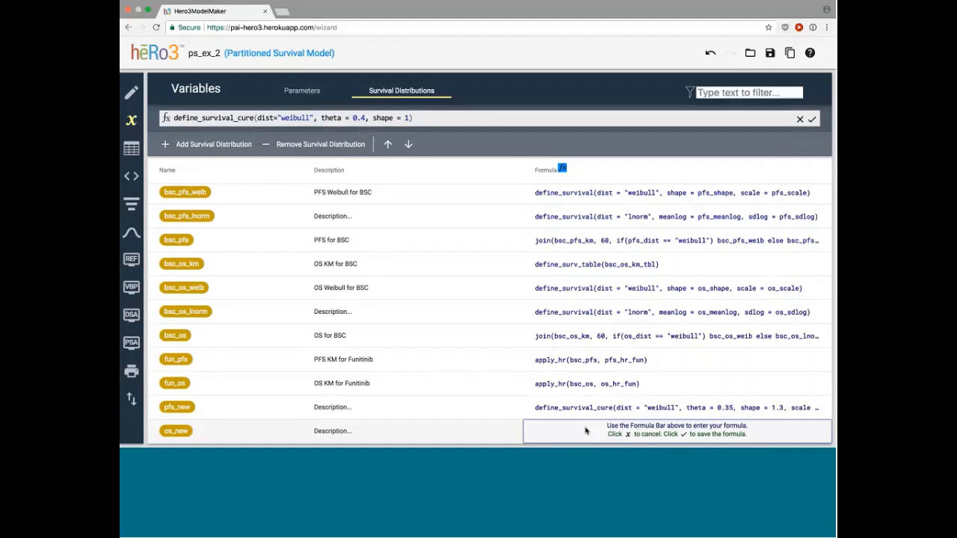
type(".2, scale = 50")
key("Return")
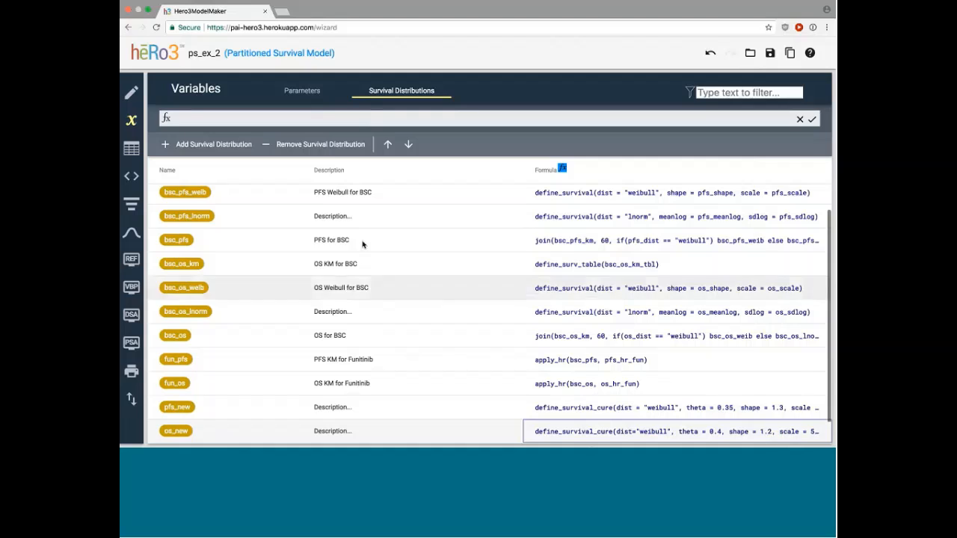
In the model's transitions, set the PFS endpoint formula of the NEW strategy to pfs_new.
left_click(134, 91)
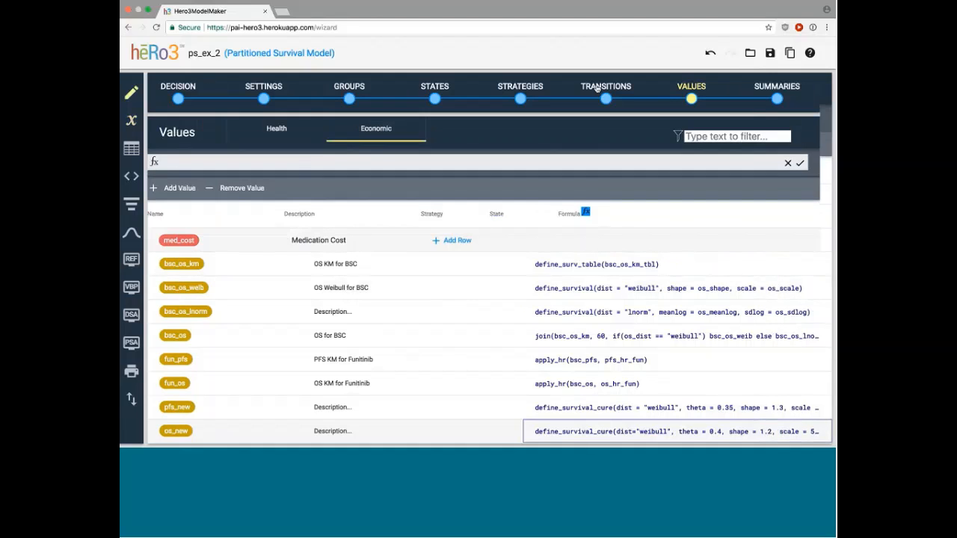
left_click(599, 89)
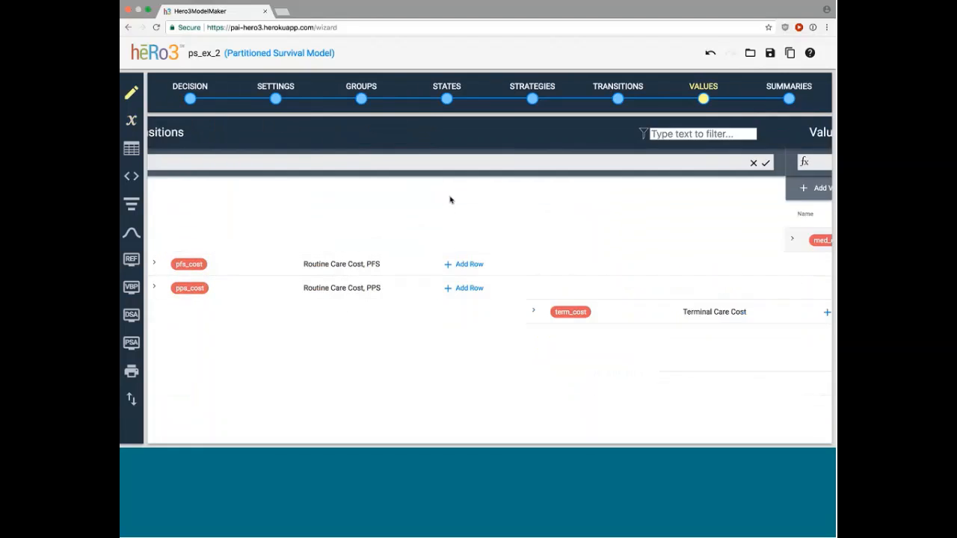
left_click(451, 267)
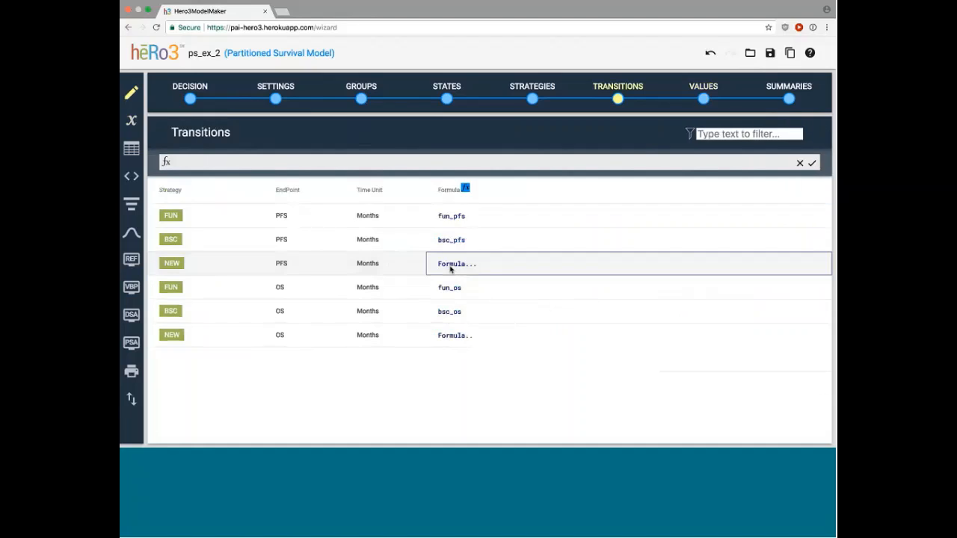
left_click(450, 269)
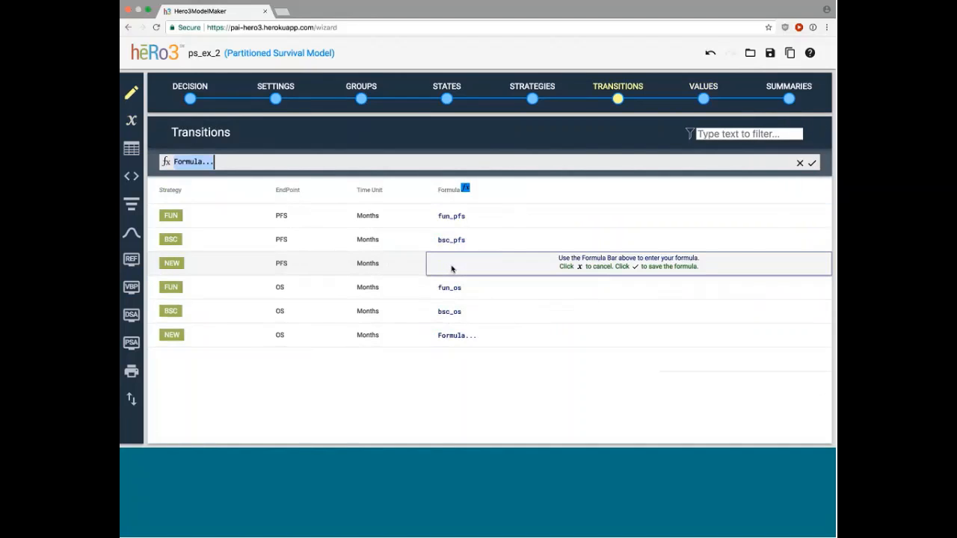
type("pfs_")
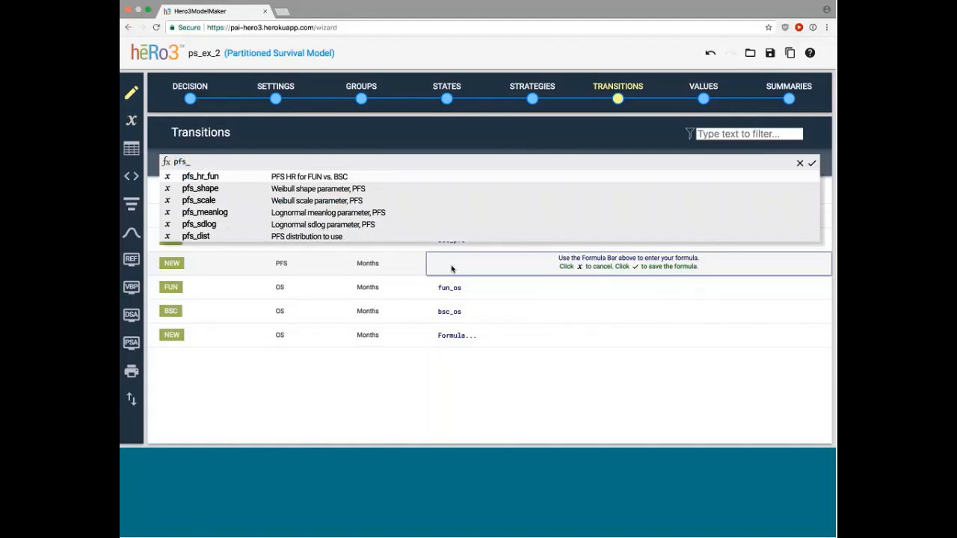
type("new")
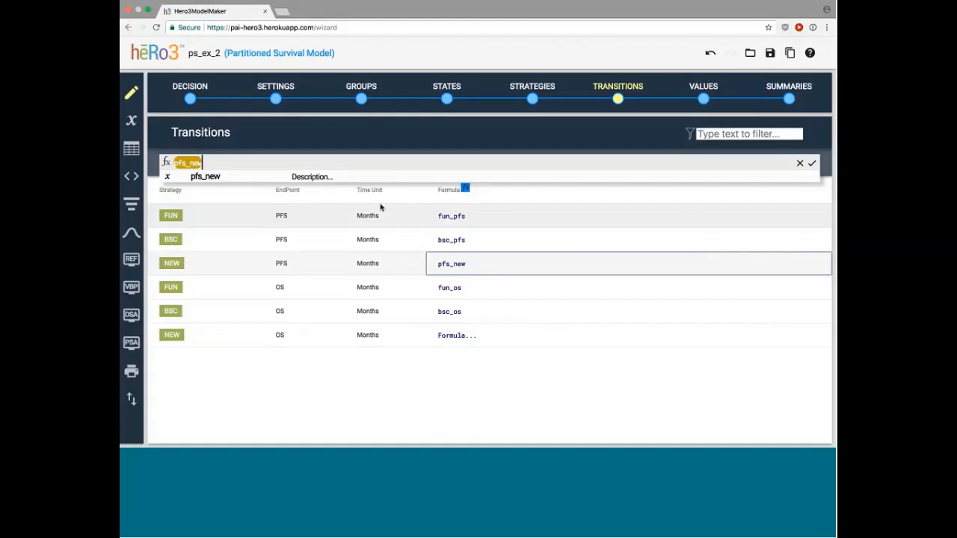
key("Return")
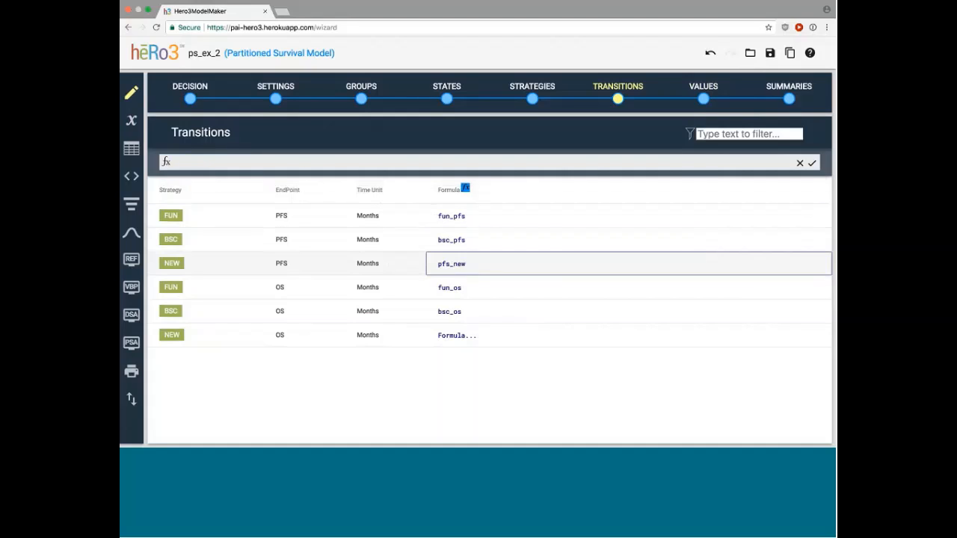
Set the OS endpoint formula of the NEW strategy to os_new.
left_click(442, 338)
type("os_new")
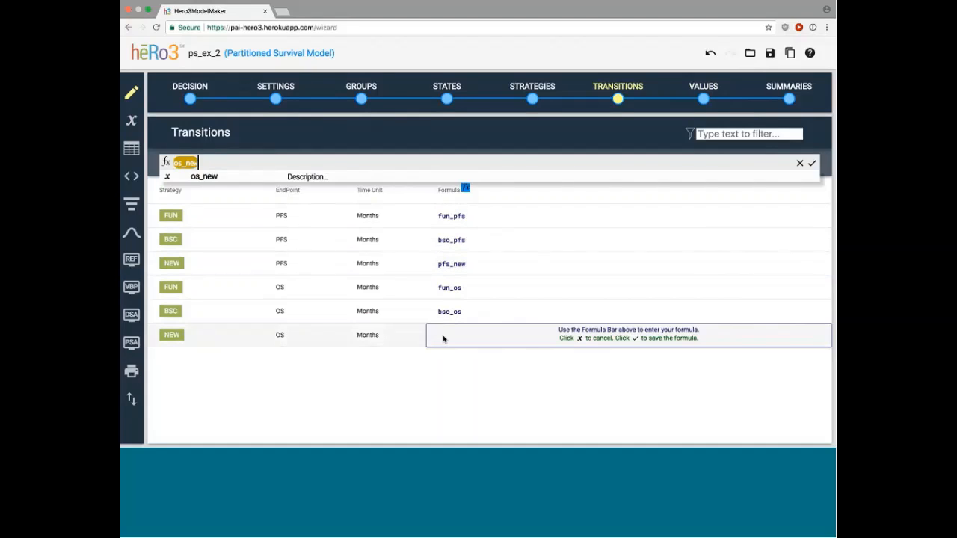
key("Return")
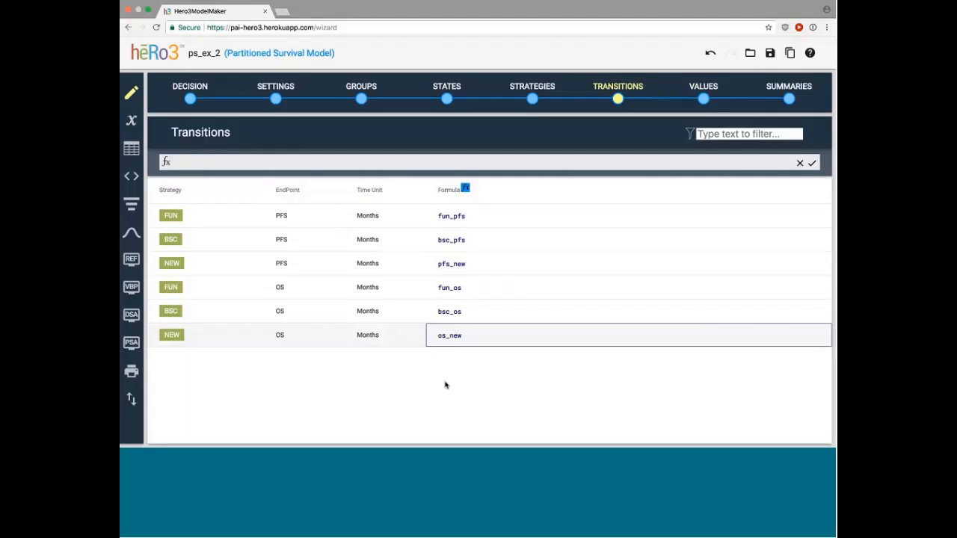
Run the reference case and view the trace for the NEW strategy and the outcomes by strategy.
left_click(135, 259)
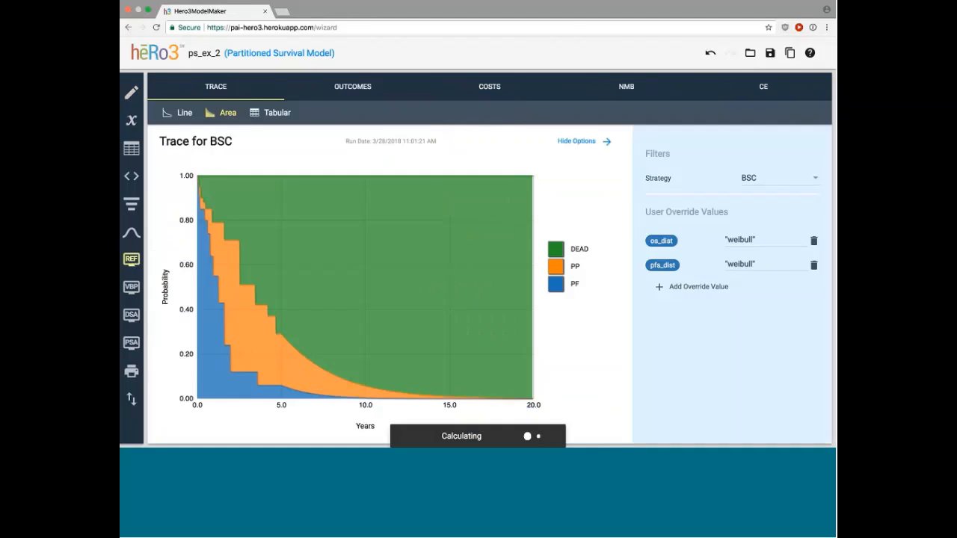
left_click(754, 186)
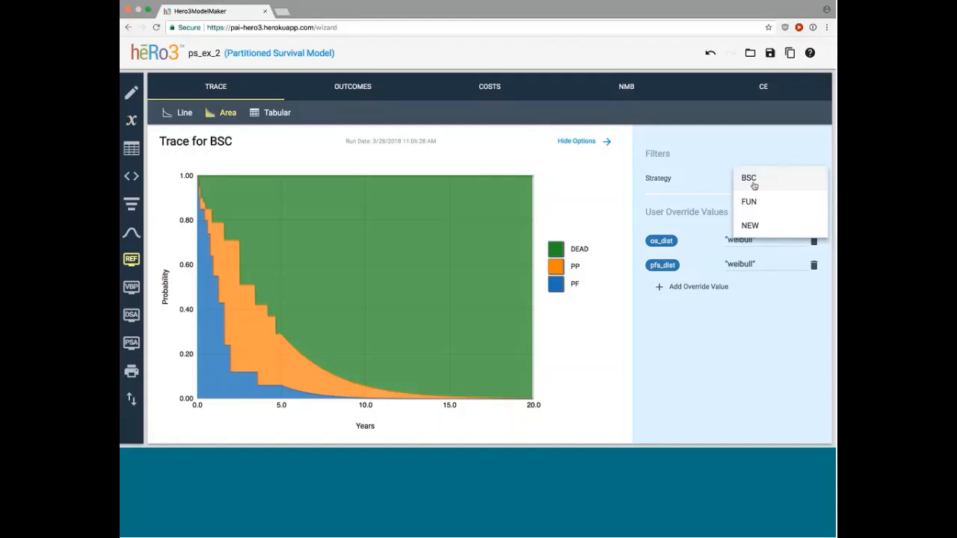
left_click(751, 224)
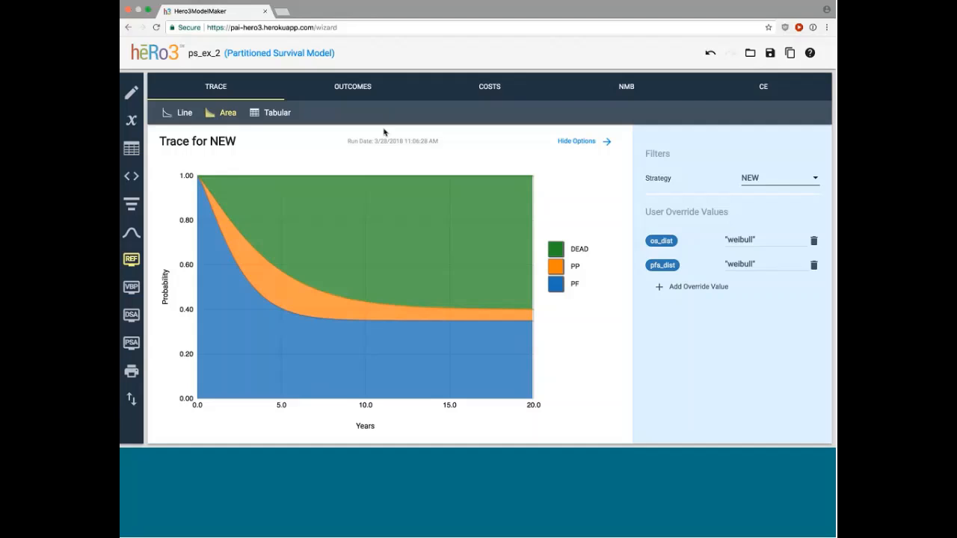
left_click(357, 88)
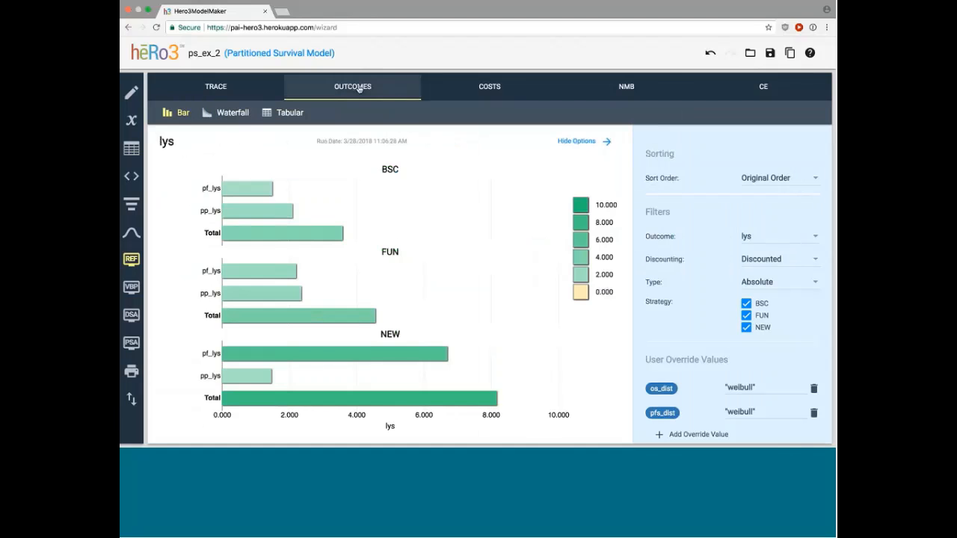